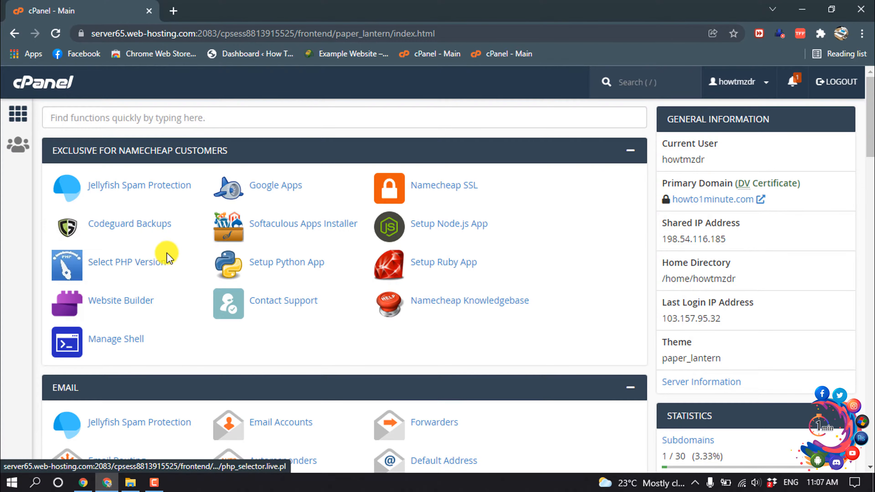
# Open the public_html folder in the hosting account's File Manager.
pyautogui.scroll(-7, 169, 255)
pyautogui.scroll(-1, 170, 253)
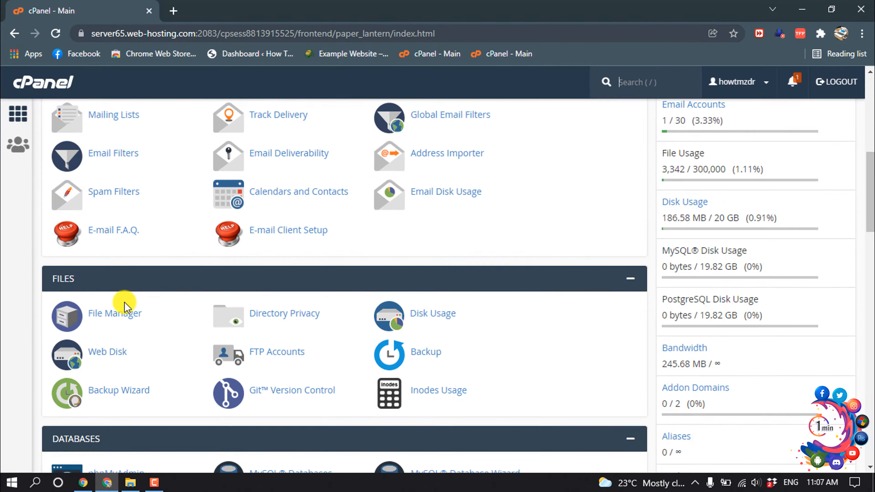
pyautogui.click(120, 314)
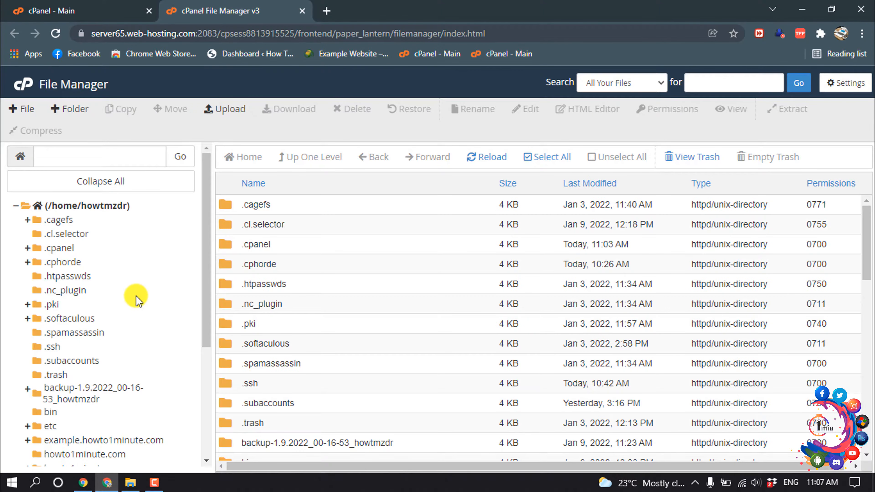
pyautogui.scroll(-7, 309, 313)
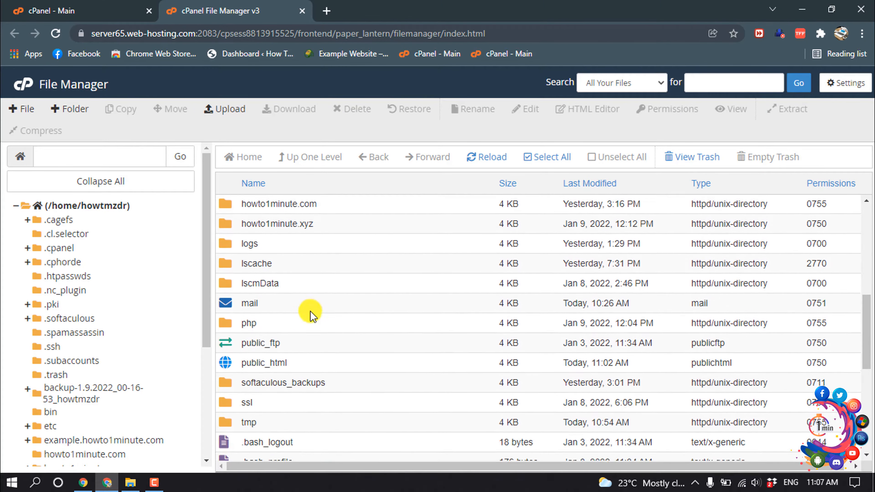
pyautogui.doubleClick(226, 360)
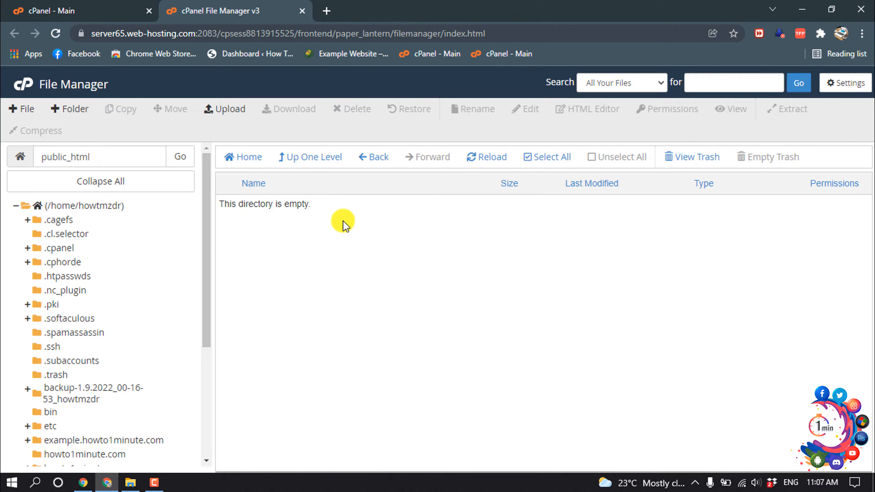
# Upload wordpress-5-8-3.zip from Downloads to public_html and reload the folder listing.
pyautogui.click(230, 109)
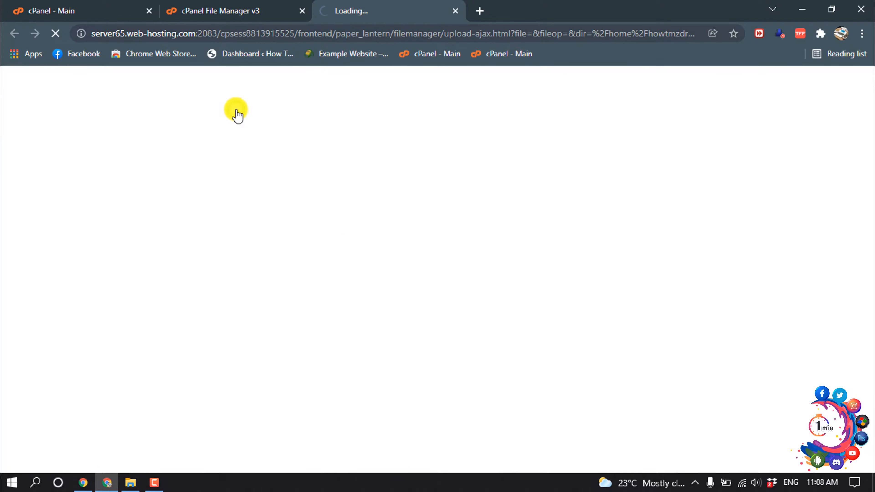
pyautogui.click(422, 293)
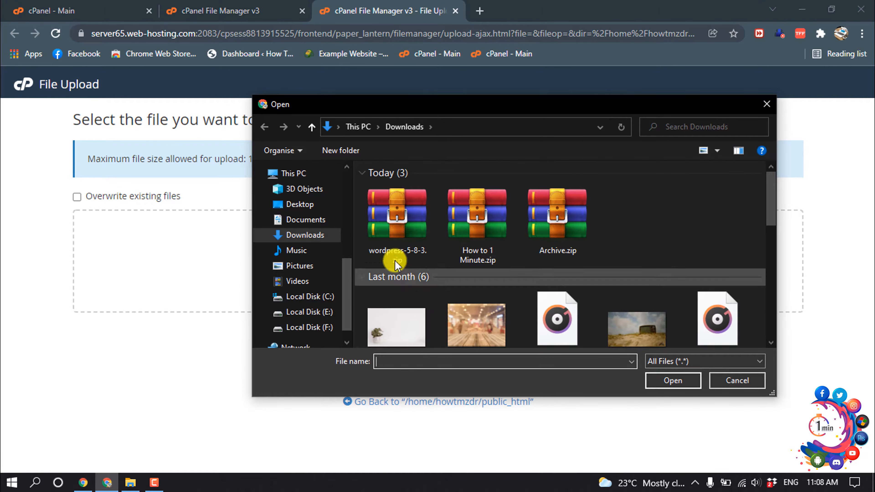
pyautogui.click(402, 236)
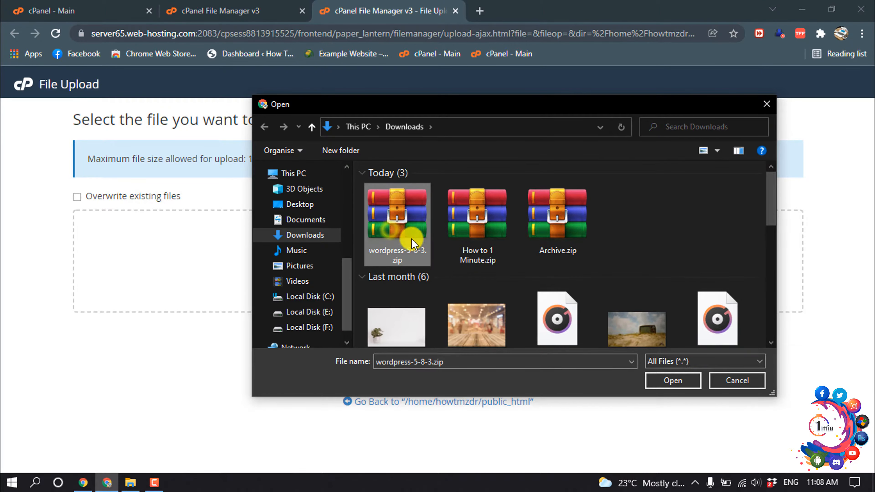
pyautogui.click(677, 380)
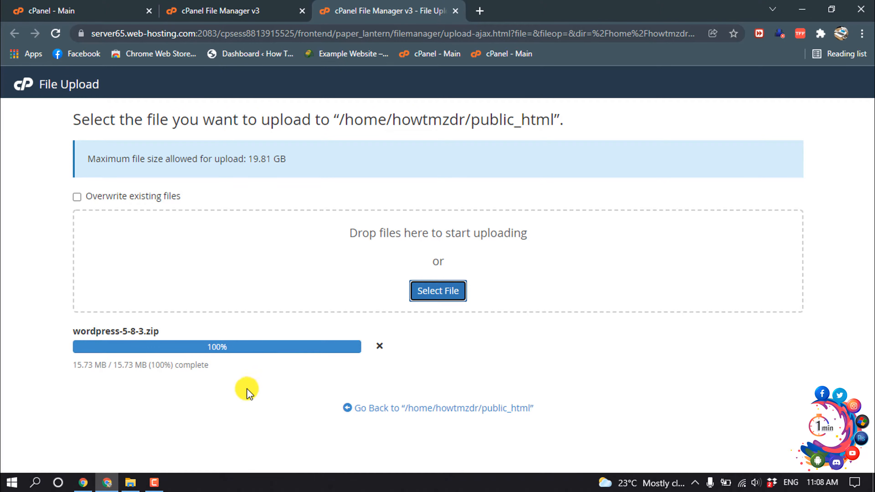
pyautogui.click(377, 410)
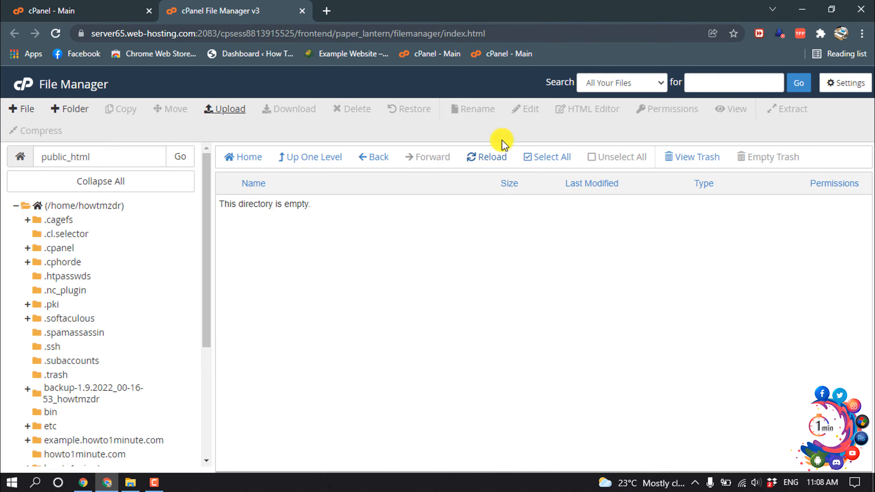
pyautogui.click(496, 159)
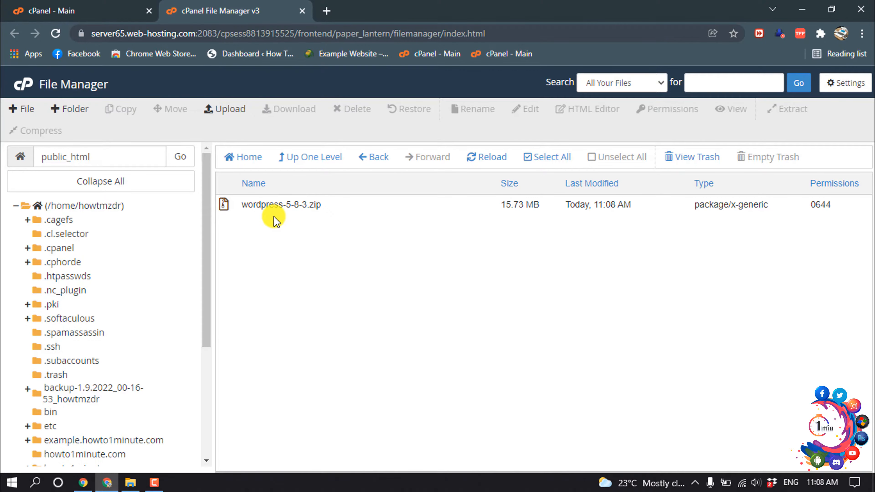
# Extract wordpress-5-8-3.zip into /public_html and dismiss the extraction results.
pyautogui.click(271, 203)
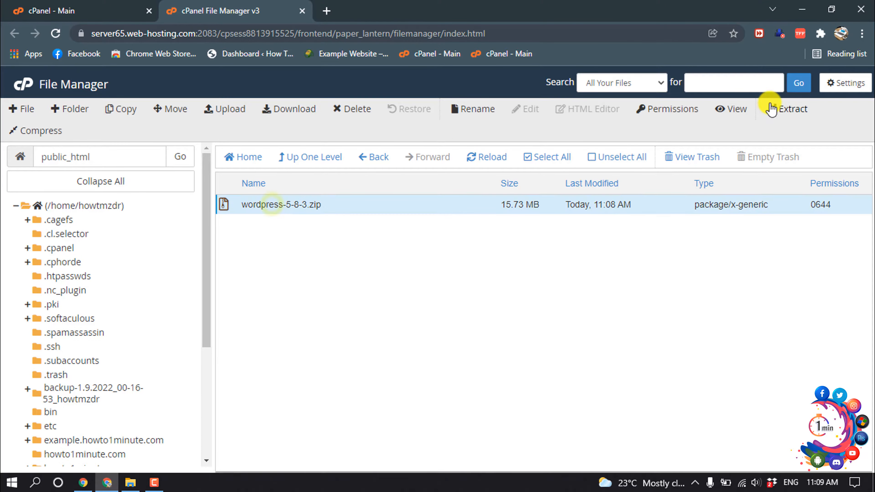
pyautogui.click(782, 110)
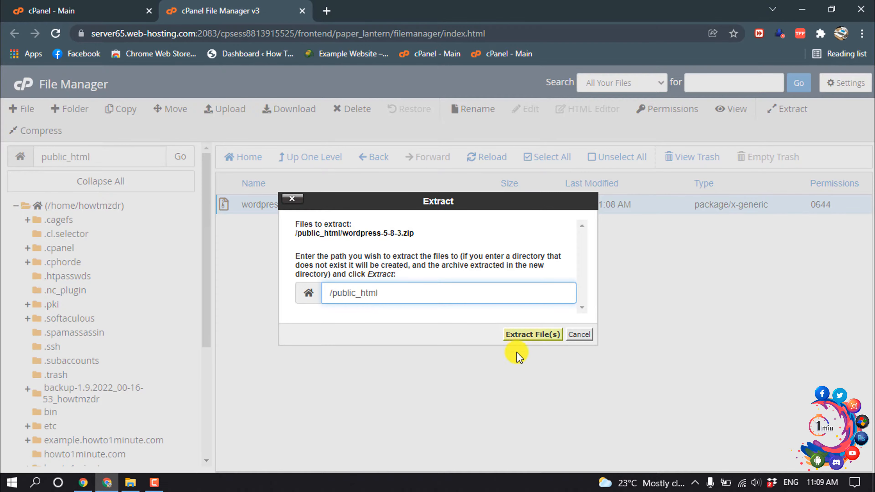
pyautogui.click(524, 336)
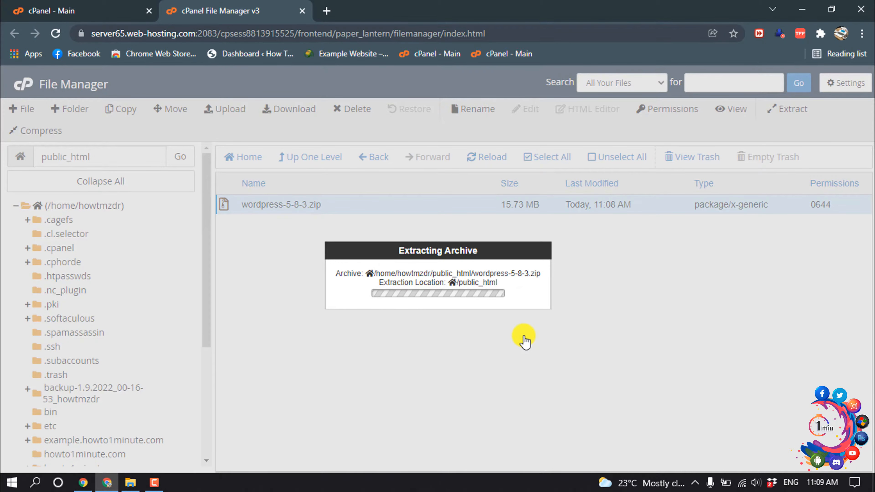
pyautogui.click(643, 400)
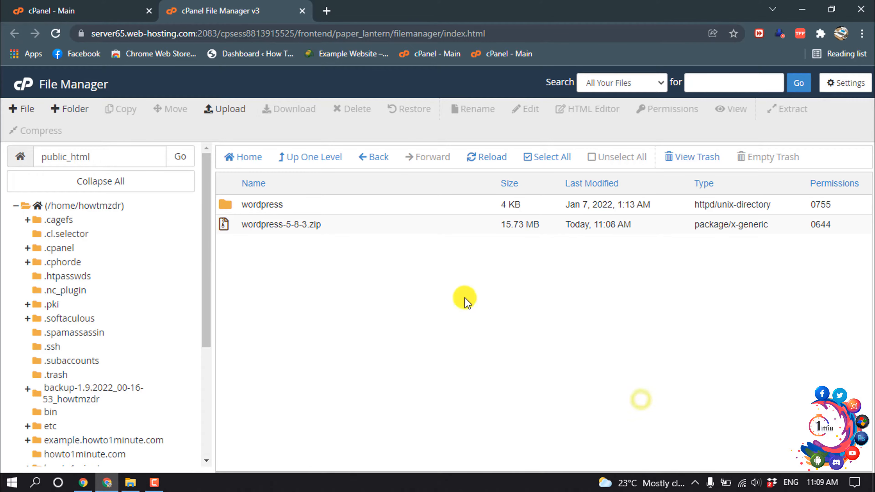
# Delete the wordpress-5-8-3.zip archive from public_html.
pyautogui.click(287, 225)
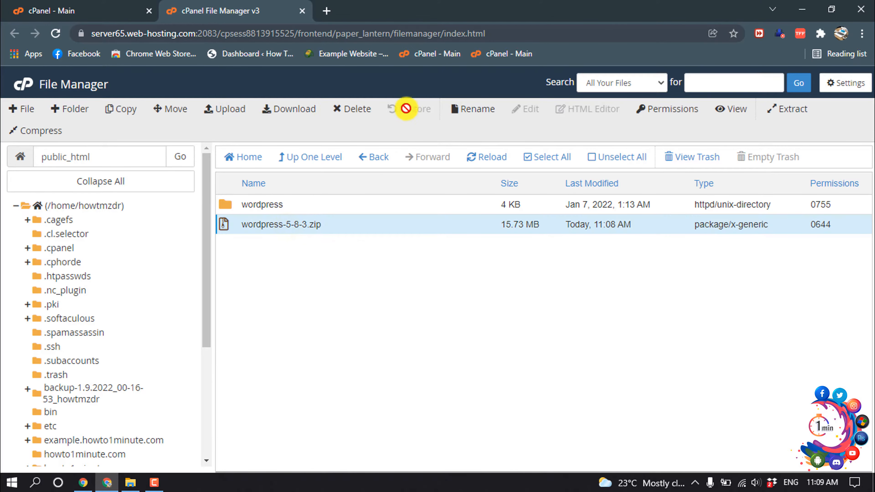
pyautogui.click(350, 109)
pyautogui.click(305, 274)
pyautogui.click(545, 310)
# Move all files and folders inside the wordpress folder up into /public_html.
pyautogui.doubleClick(226, 205)
pyautogui.click(547, 157)
pyautogui.click(170, 109)
pyautogui.press('BackSpace')
pyautogui.press('BackSpace')
pyautogui.press('BackSpace')
pyautogui.press('BackSpace')
pyautogui.press('BackSpace')
pyautogui.press('BackSpace')
pyautogui.press('BackSpace')
pyautogui.press('BackSpace')
pyautogui.press('BackSpace')
pyautogui.click(522, 365)
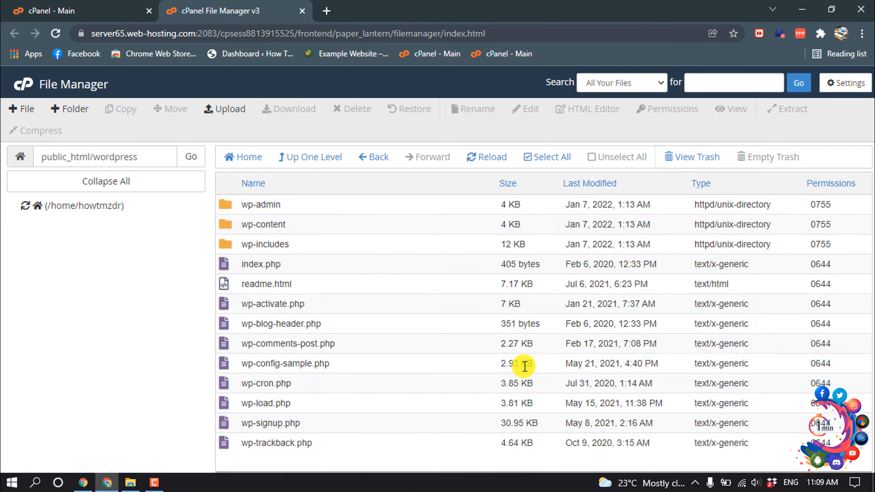
# Return to public_html and delete the leftover wordpress folder.
pyautogui.click(368, 158)
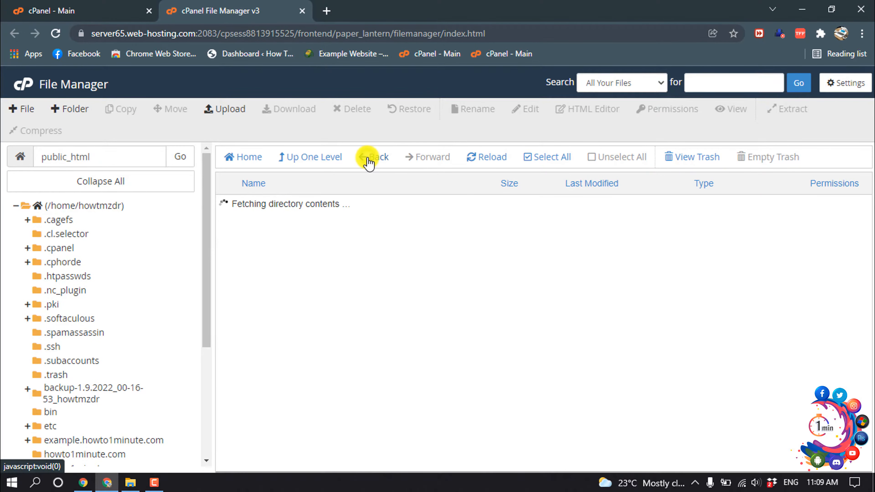
pyautogui.click(272, 203)
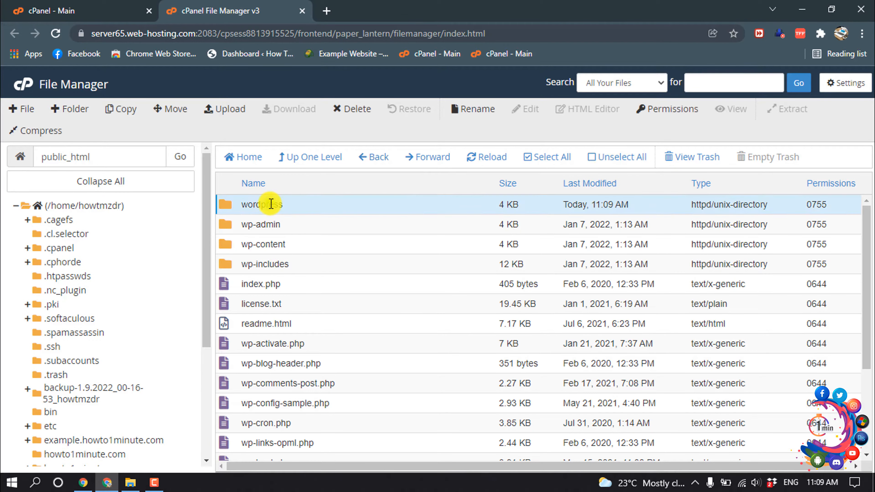
pyautogui.press('Delete')
pyautogui.click(545, 310)
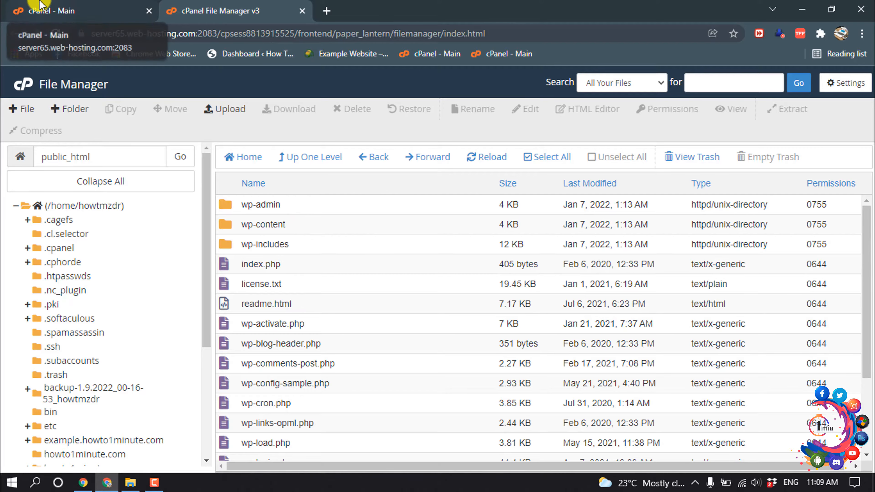
# Create a new MySQL database with the name howto1minute after the account prefix.
pyautogui.click(39, 7)
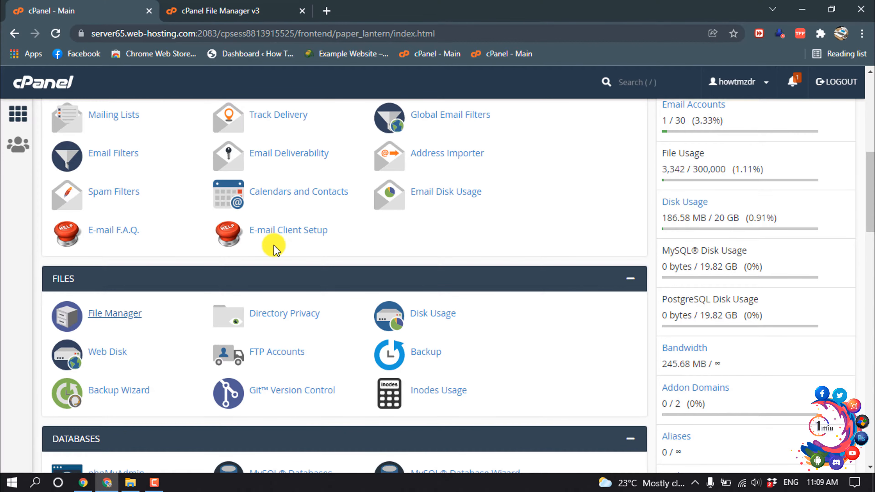
pyautogui.scroll(5, 274, 245)
pyautogui.scroll(-12, 273, 244)
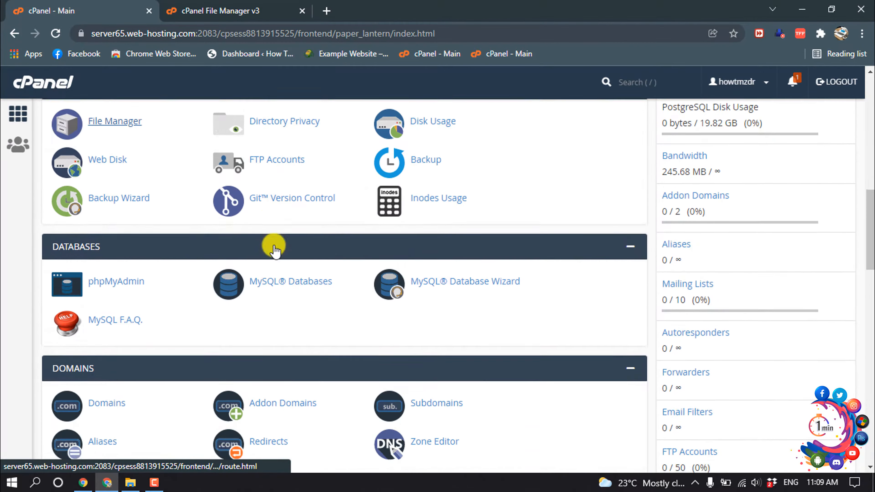
pyautogui.click(294, 160)
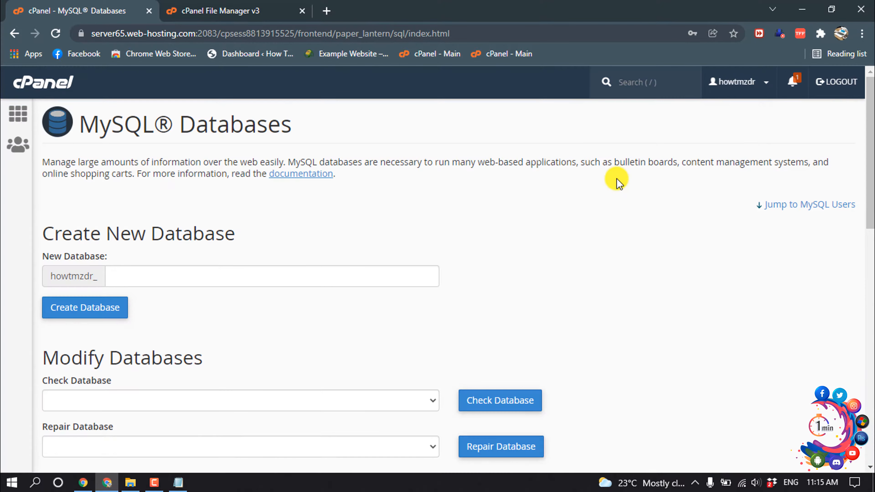
pyautogui.click(172, 275)
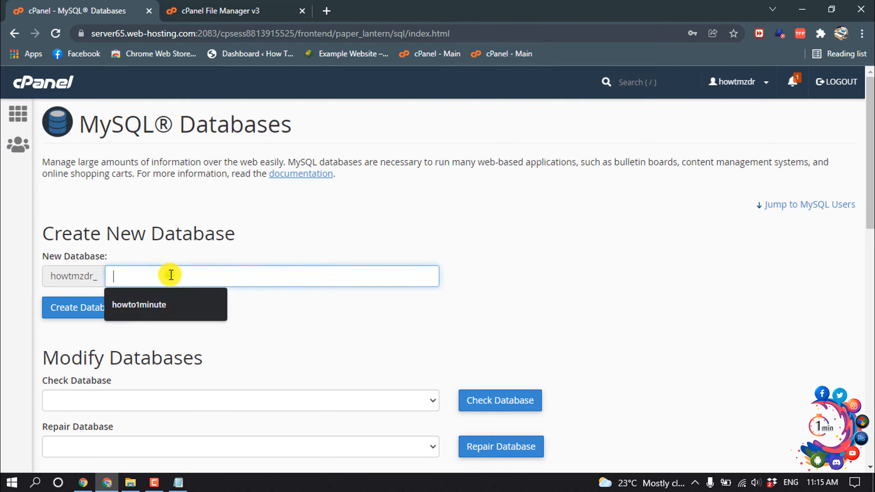
pyautogui.click(156, 304)
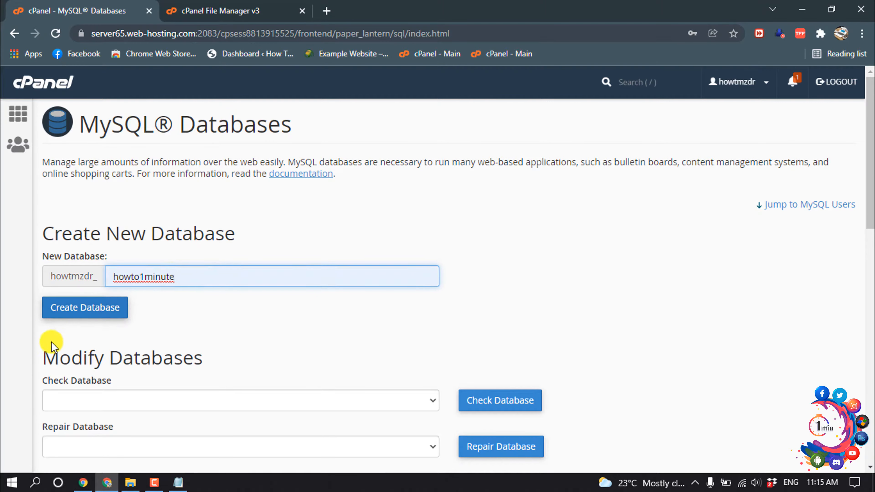
pyautogui.click(82, 310)
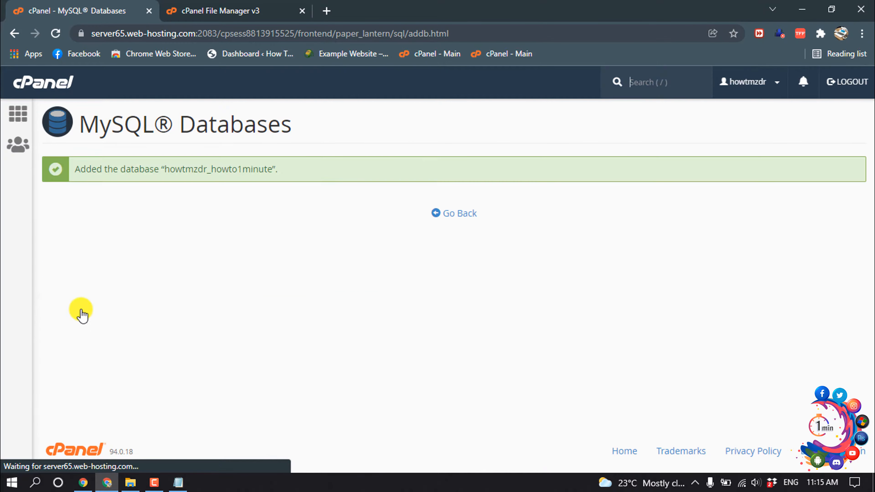
# Copy the new database's full name into the open Notepad document, labelled "database name -", and minimize Notepad.
pyautogui.moveTo(167, 173); pyautogui.dragTo(270, 168)
pyautogui.rightClick(259, 170)
pyautogui.click(282, 179)
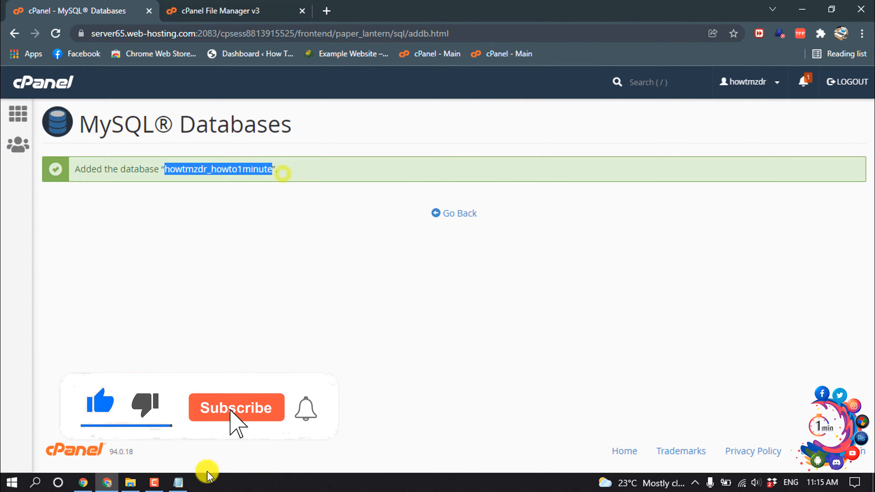
pyautogui.click(178, 483)
pyautogui.click(292, 186)
pyautogui.moveTo(259, 56); pyautogui.dragTo(373, 159)
pyautogui.write('da')
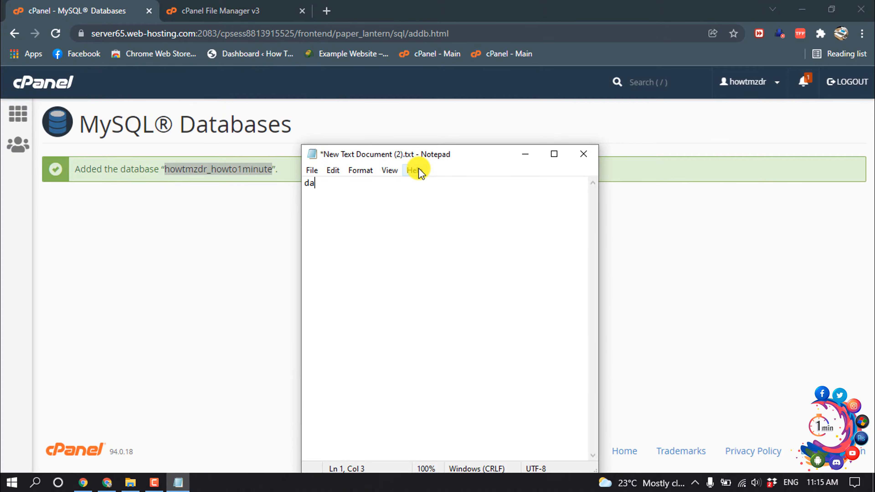
pyautogui.write('tabase anme -')
pyautogui.hotkey('ctrl', 'v')
pyautogui.click(525, 154)
# Create a MySQL user named admin with a generated password, and save the login in the browser.
pyautogui.click(454, 203)
pyautogui.scroll(-8, 454, 241)
pyautogui.click(140, 262)
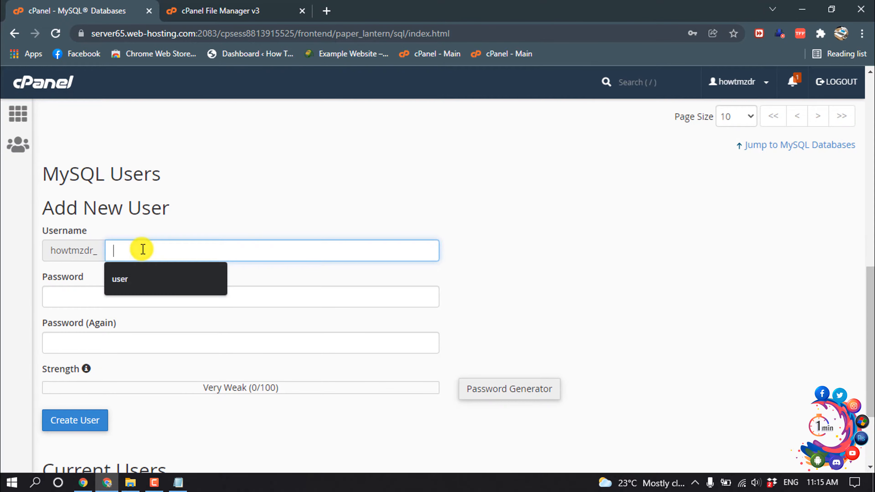
pyautogui.write('admin')
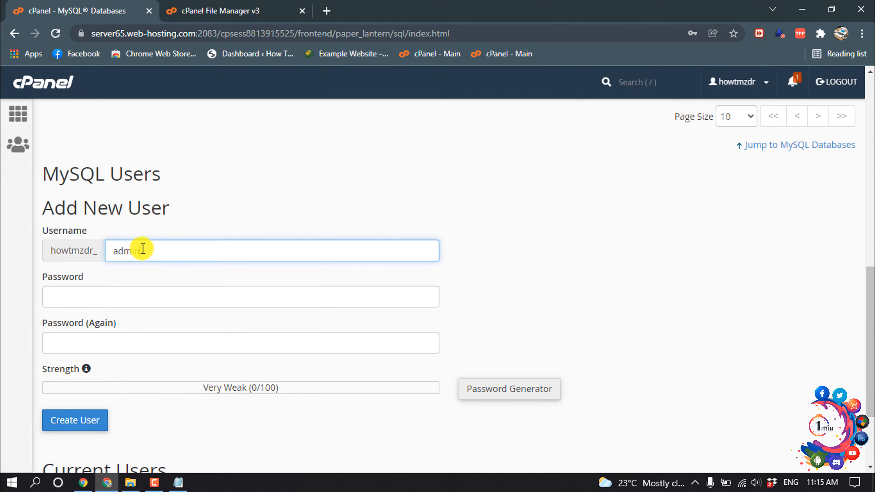
pyautogui.click(509, 389)
pyautogui.click(327, 298)
pyautogui.click(470, 355)
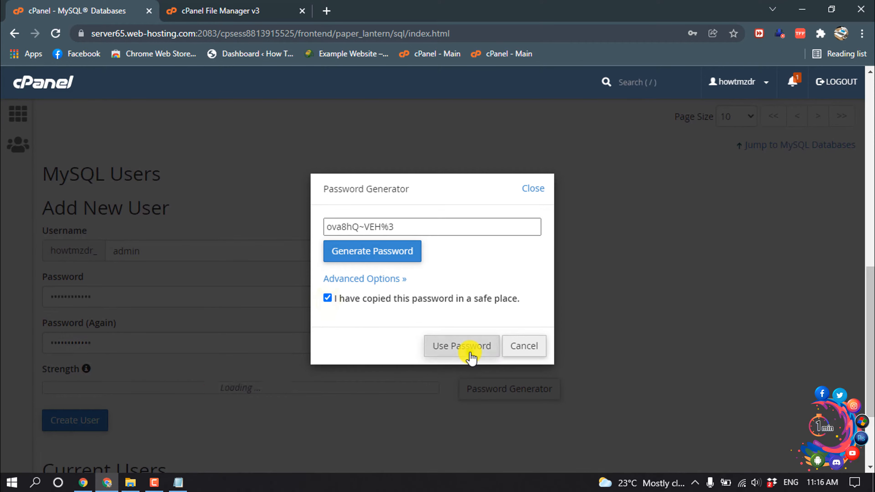
pyautogui.scroll(-2, 468, 353)
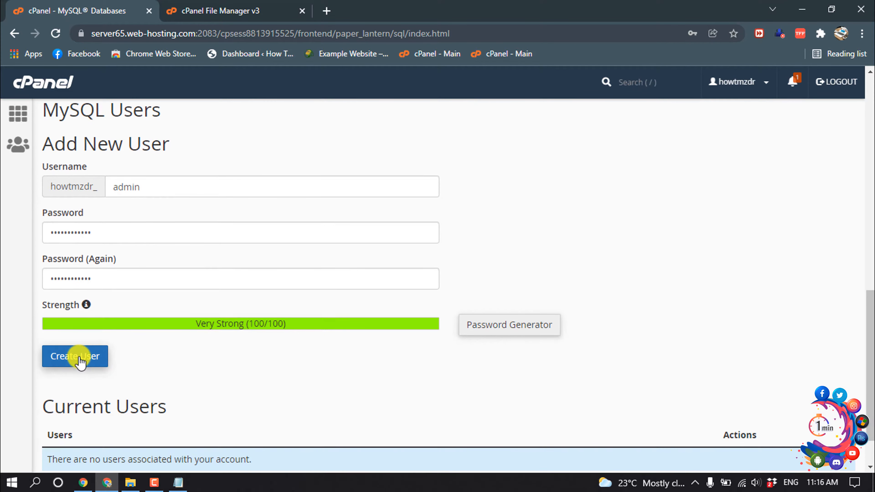
pyautogui.click(79, 358)
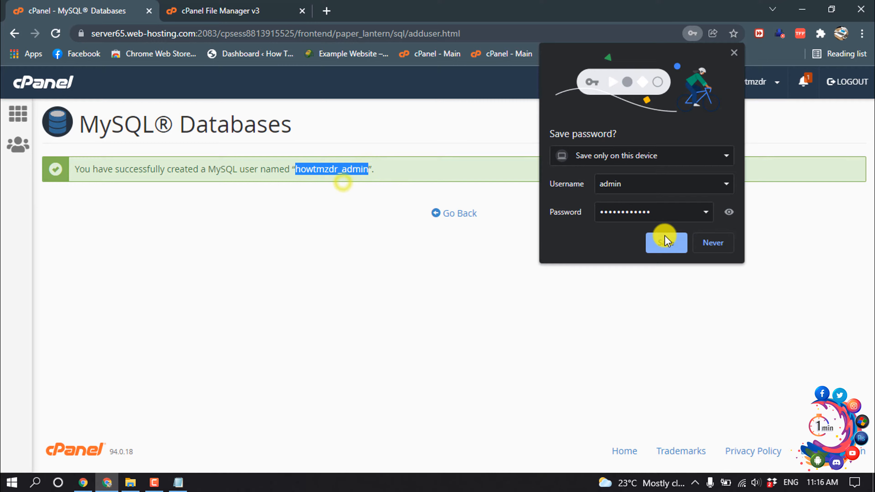
pyautogui.click(664, 242)
# Copy the new MySQL user's full name into the Notepad document, labelled "username -", and minimize Notepad.
pyautogui.click(461, 214)
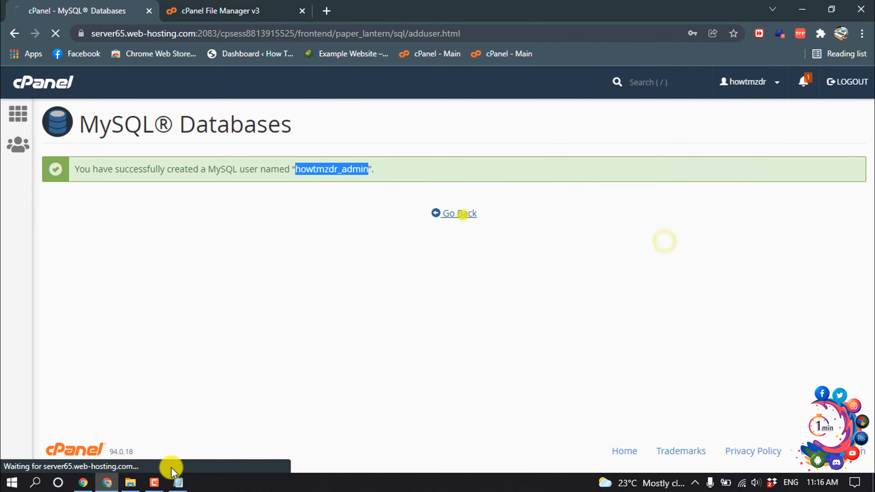
pyautogui.click(179, 482)
pyautogui.press('Return')
pyautogui.write('username -')
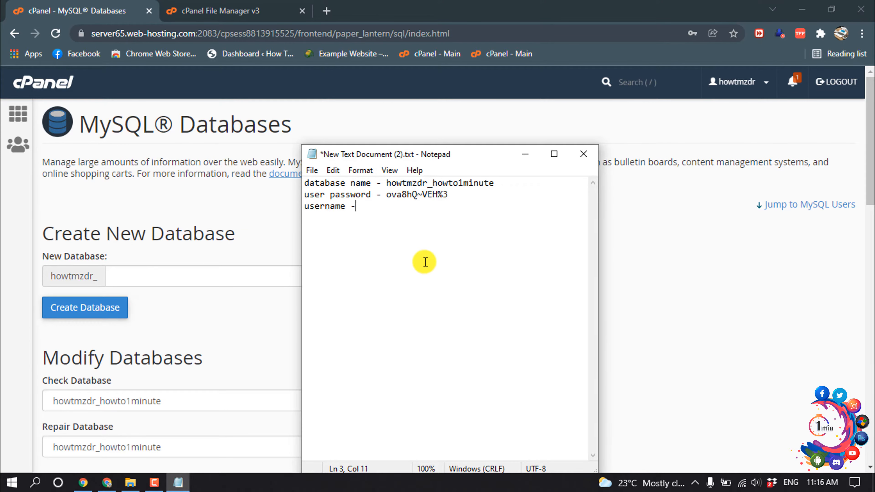
pyautogui.rightClick(382, 203)
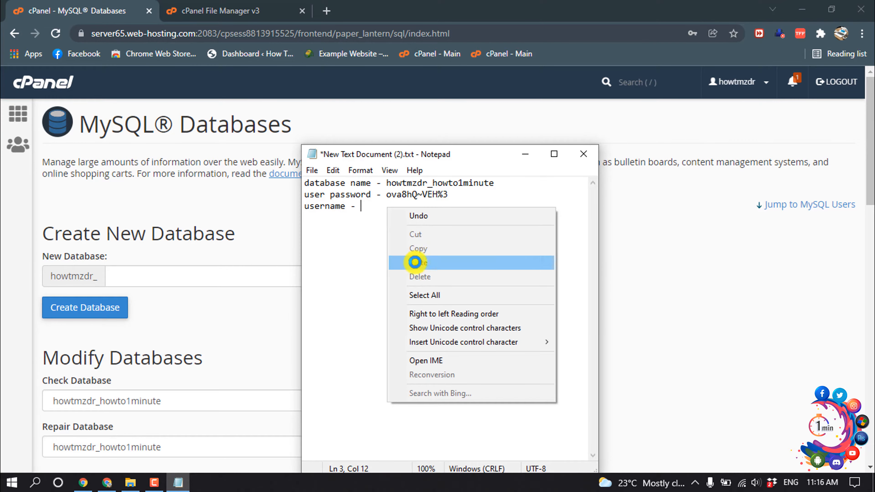
pyautogui.click(415, 263)
pyautogui.click(524, 154)
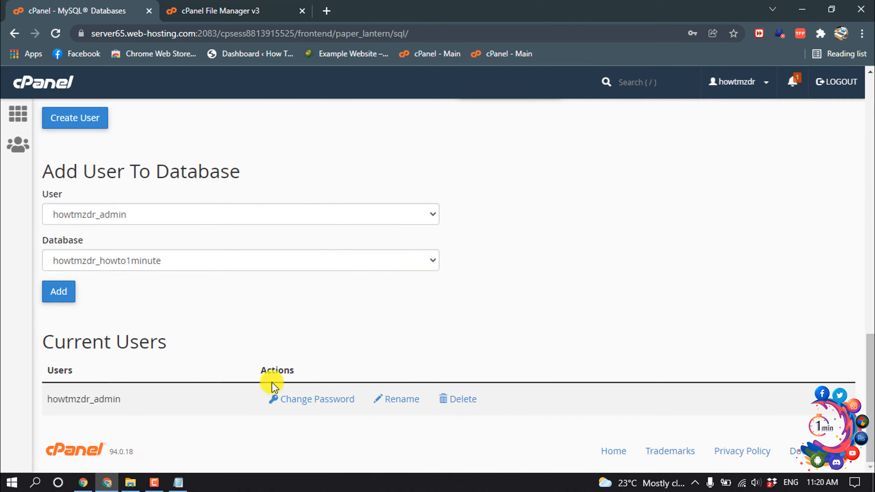
# Add the MySQL user howtmzdr_admin to the database howtmzdr_howto1minute and select all privileges for it.
pyautogui.scroll(10, 295, 346)
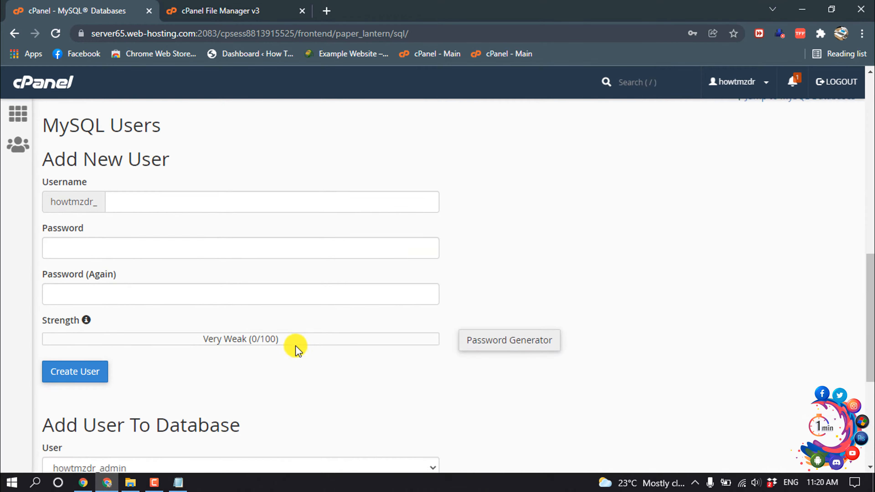
pyautogui.scroll(-10, 185, 215)
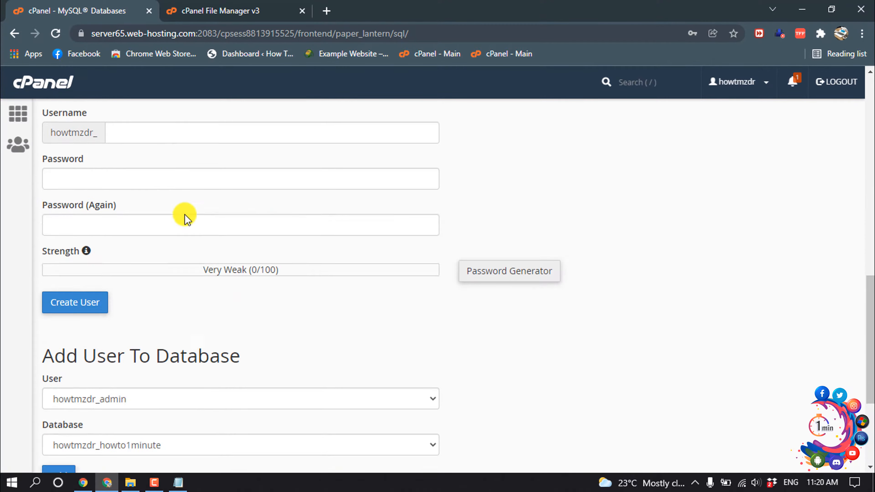
pyautogui.rightClick(175, 230)
pyautogui.click(154, 241)
pyautogui.scroll(-2, 138, 283)
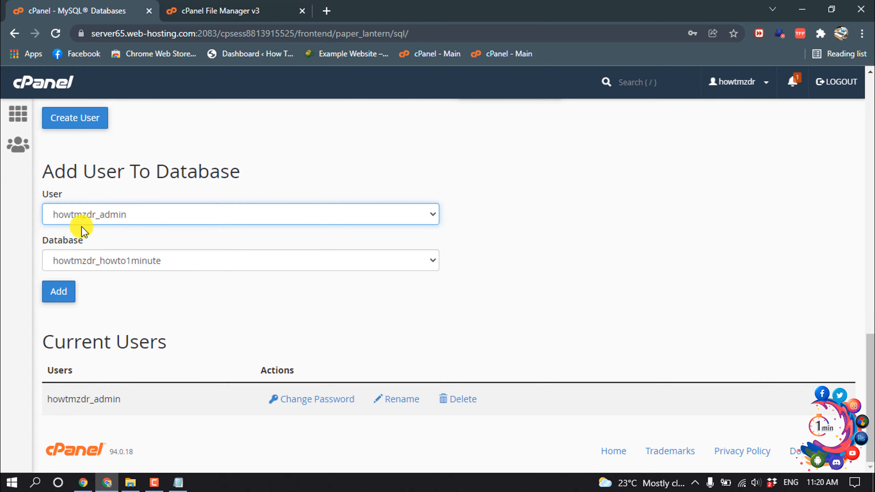
pyautogui.click(116, 211)
pyautogui.click(99, 238)
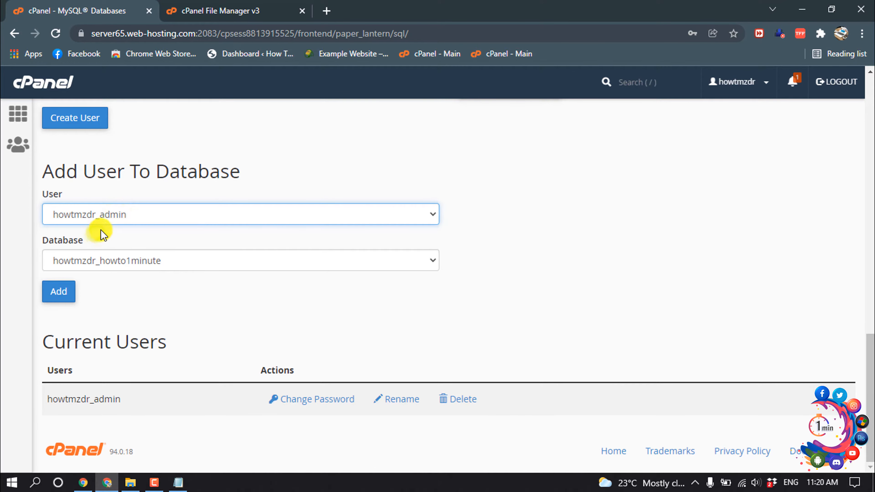
pyautogui.click(107, 260)
pyautogui.click(139, 279)
pyautogui.click(57, 292)
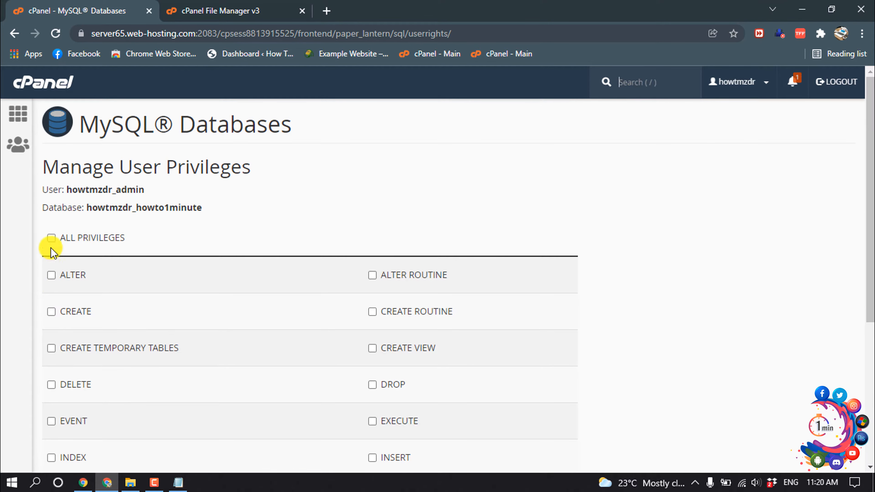
pyautogui.click(52, 238)
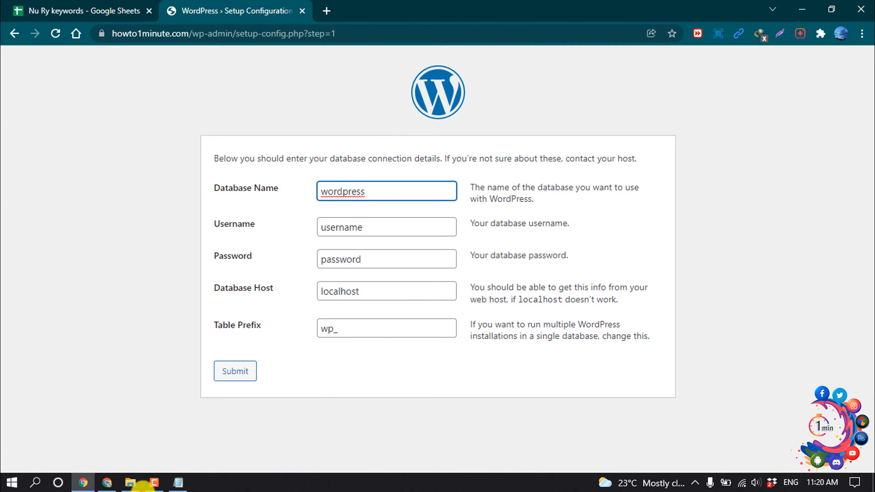
# Copy the database name howtmzdr_howto1minute from Notepad into the Database Name field of the WordPress setup form.
pyautogui.click(177, 482)
pyautogui.doubleClick(440, 182)
pyautogui.rightClick(439, 185)
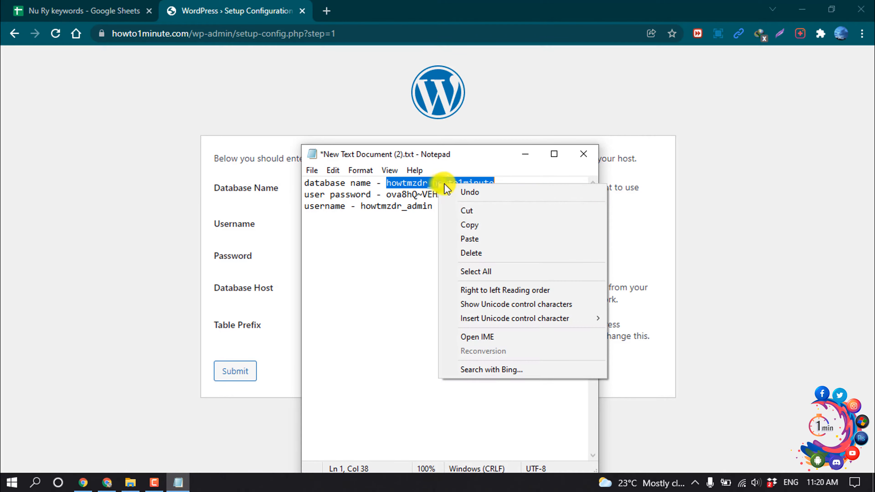
pyautogui.click(469, 225)
pyautogui.click(640, 233)
pyautogui.moveTo(424, 190); pyautogui.dragTo(331, 190)
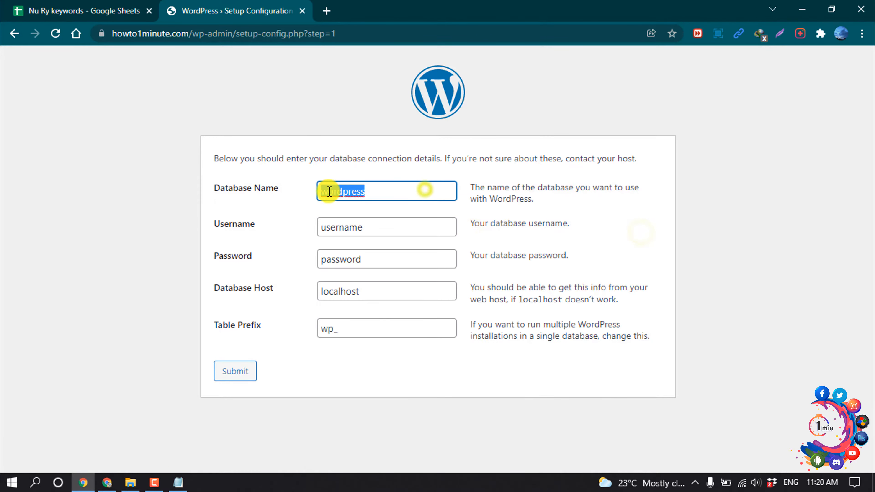
pyautogui.rightClick(331, 190)
pyautogui.click(350, 336)
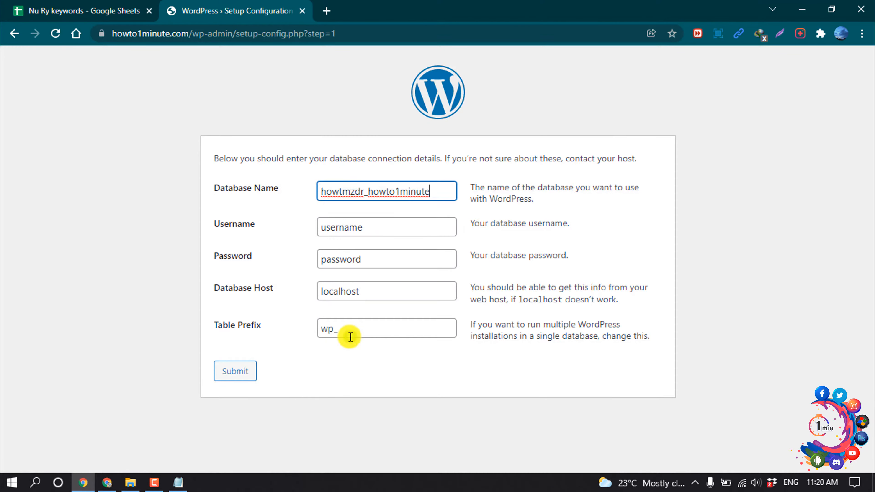
# Copy the database username howtmzdr_admin from Notepad into the Username field of the WordPress setup form.
pyautogui.click(178, 481)
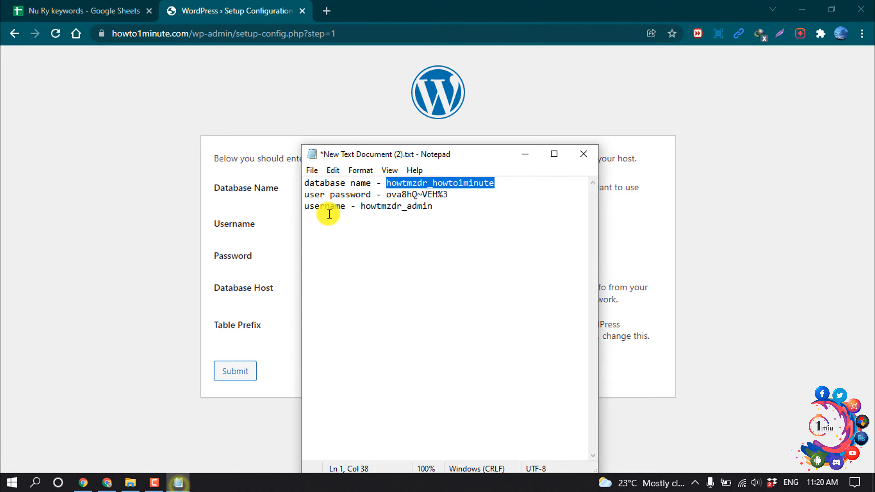
pyautogui.click(391, 198)
pyautogui.doubleClick(420, 205)
pyautogui.rightClick(422, 206)
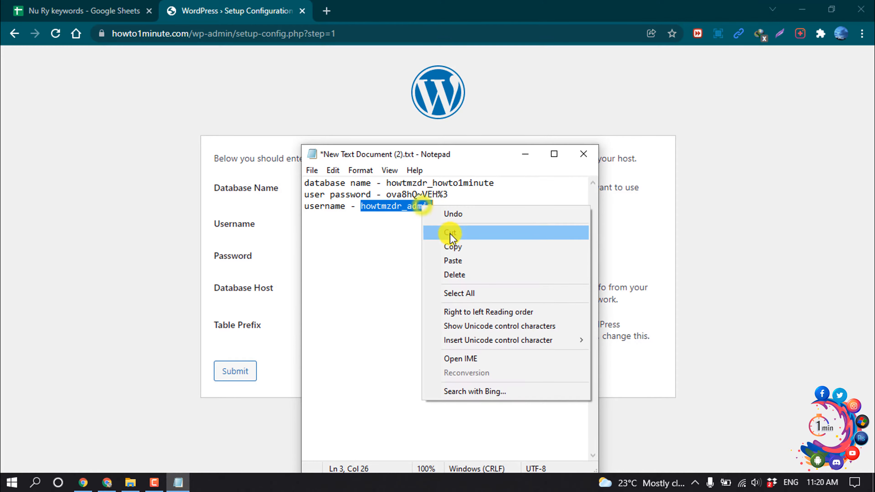
pyautogui.click(451, 247)
pyautogui.click(173, 250)
pyautogui.moveTo(362, 227); pyautogui.dragTo(325, 232)
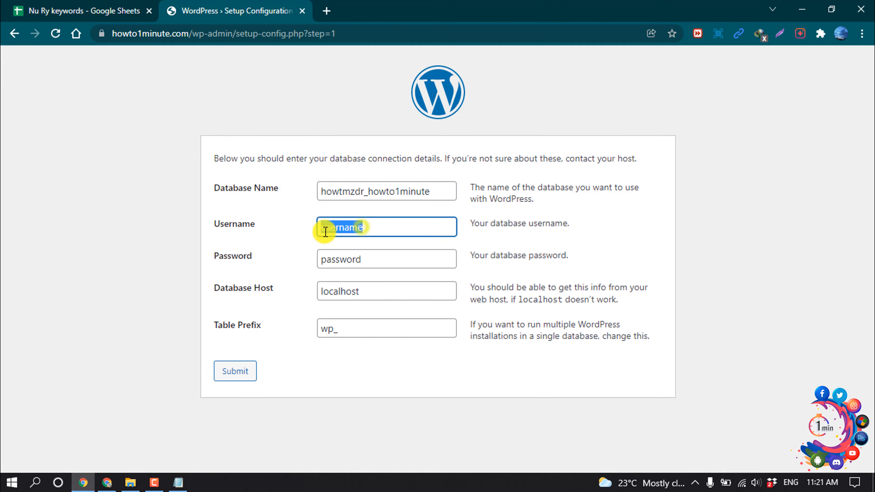
pyautogui.rightClick(325, 232)
pyautogui.click(365, 295)
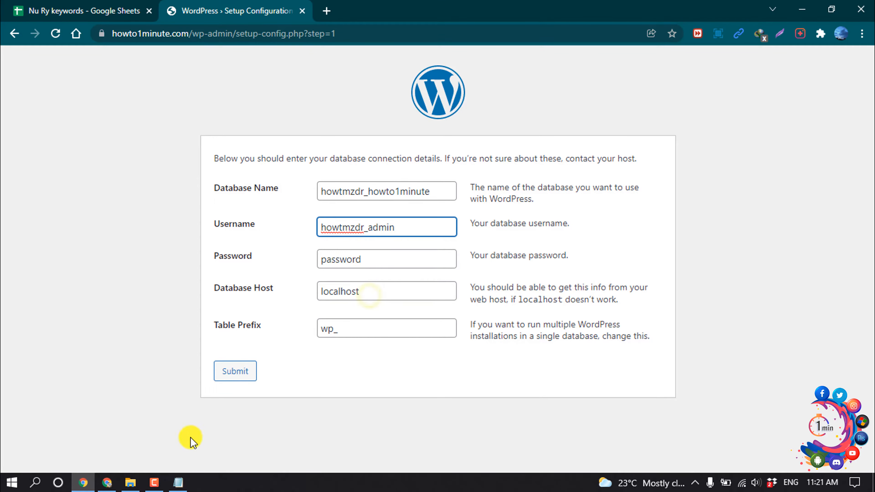
# Copy the database user's password from Notepad into the setup form's Password field and submit the connection details.
pyautogui.click(178, 482)
pyautogui.moveTo(450, 194); pyautogui.dragTo(386, 195)
pyautogui.rightClick(396, 194)
pyautogui.click(423, 223)
pyautogui.click(152, 249)
pyautogui.click(371, 258)
pyautogui.doubleClick(341, 258)
pyautogui.rightClick(340, 257)
pyautogui.click(375, 313)
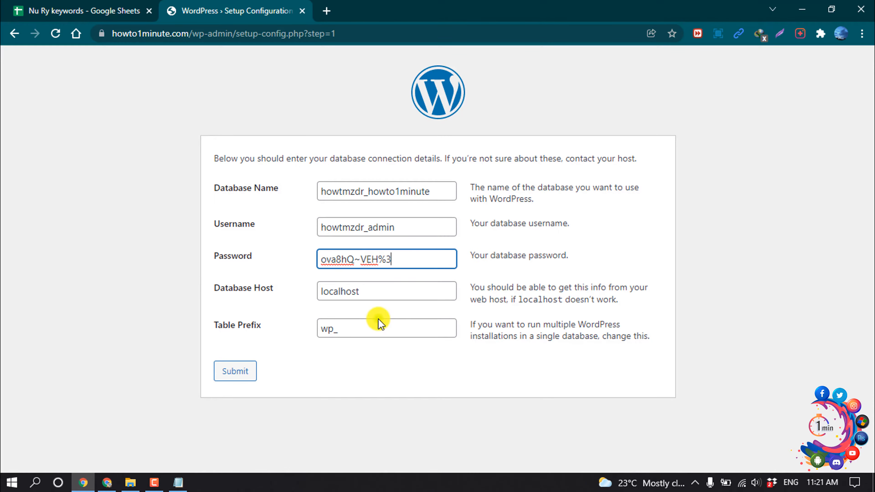
pyautogui.click(235, 374)
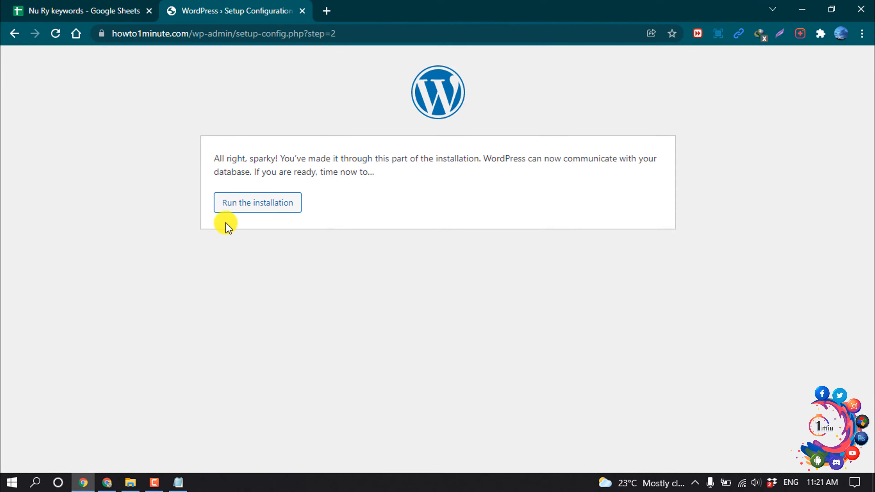
# Run the WordPress installation and enter the site title "How to 1 minute" and the username admin.
pyautogui.click(237, 209)
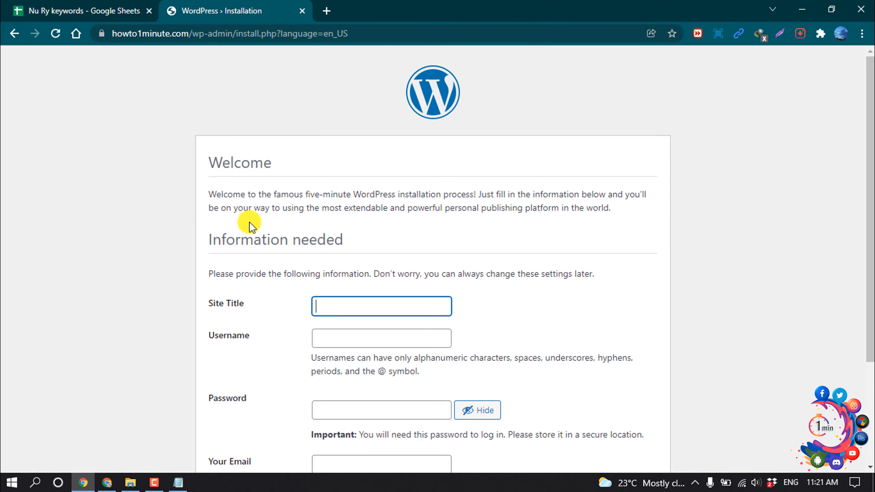
pyautogui.scroll(-2, 290, 240)
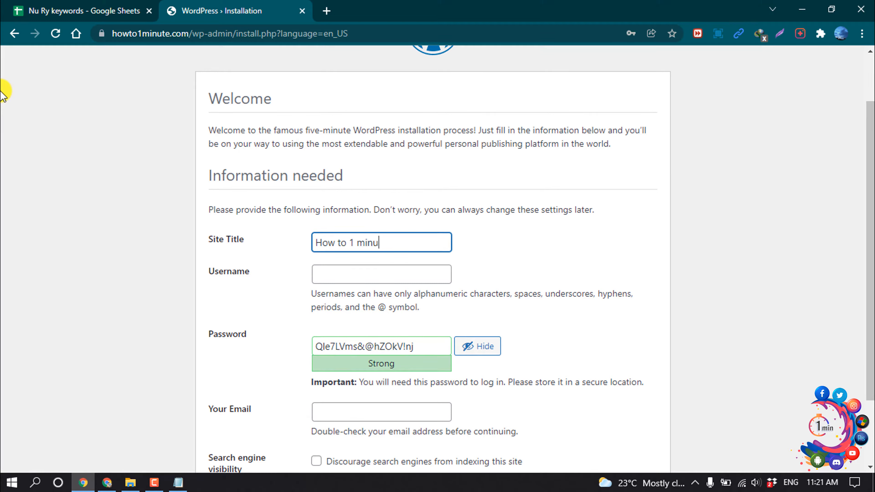
pyautogui.click(387, 267)
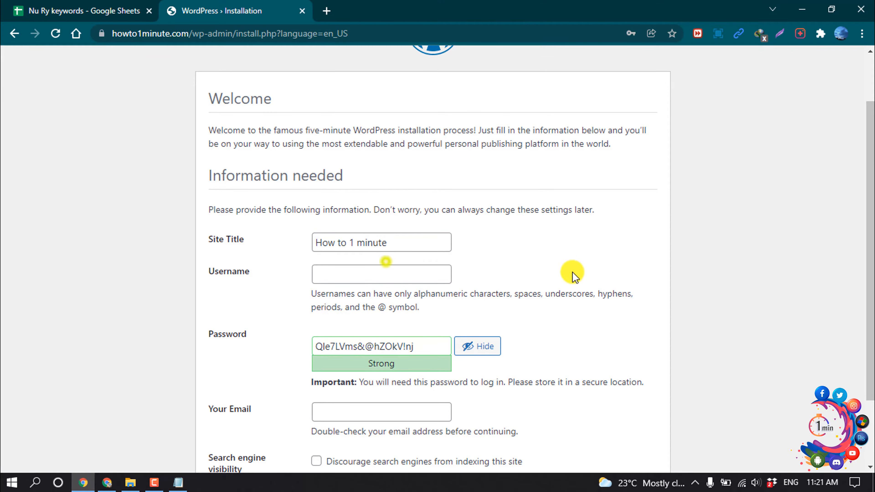
pyautogui.write('admin')
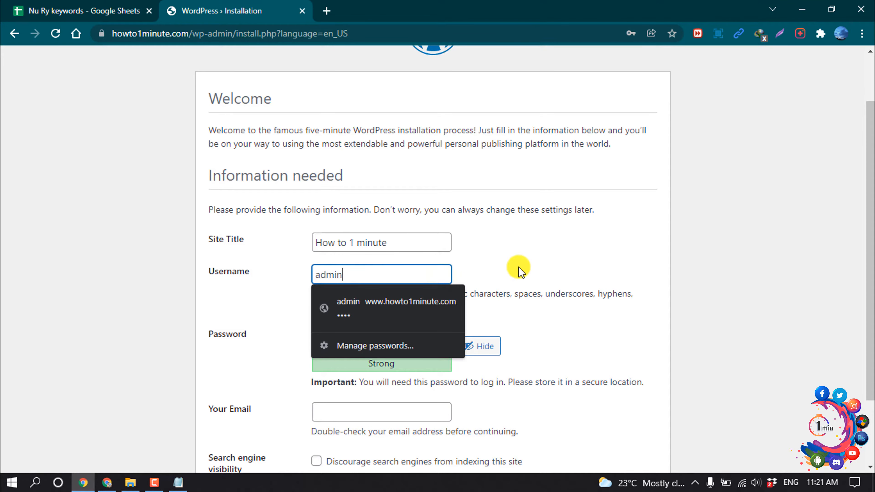
pyautogui.click(518, 268)
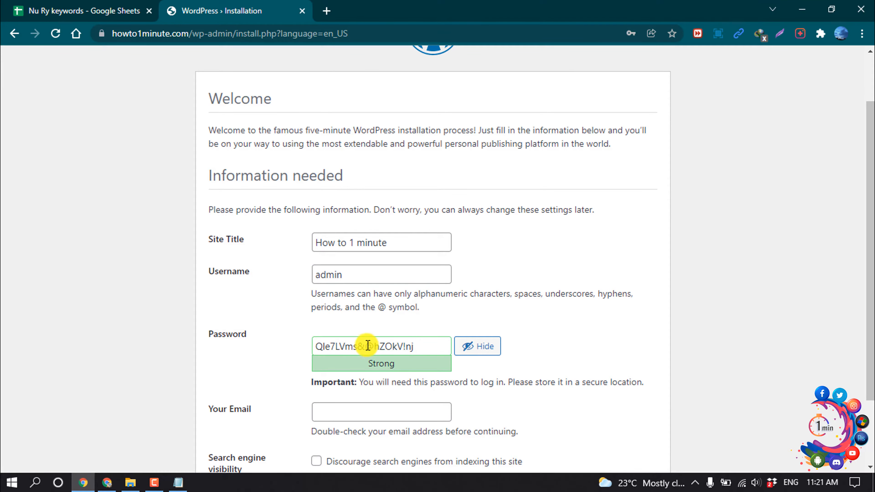
# Replace the suggested WordPress admin password with a different password and hide it from view.
pyautogui.moveTo(413, 346); pyautogui.dragTo(266, 349)
pyautogui.rightClick(312, 343)
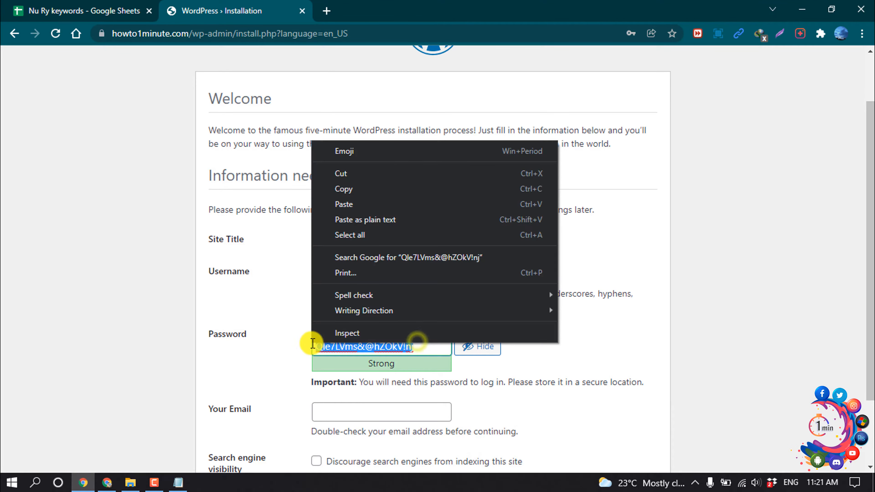
pyautogui.click(357, 204)
pyautogui.click(478, 346)
pyautogui.scroll(-3, 272, 375)
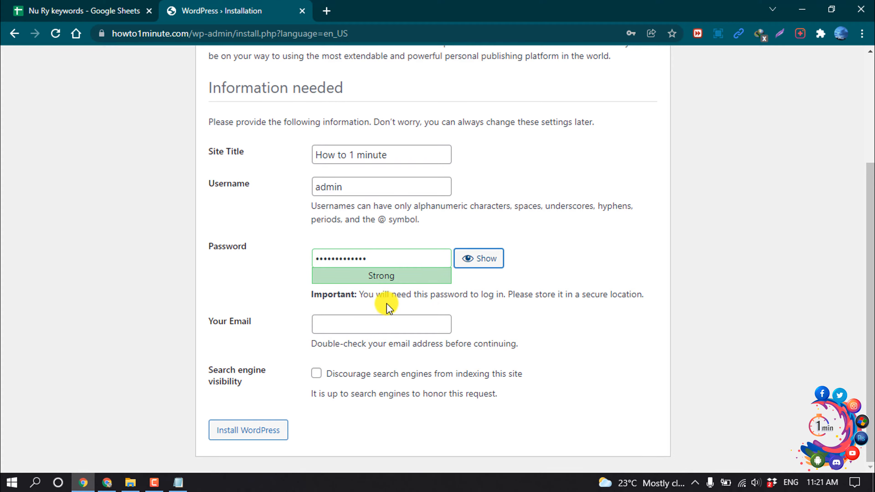
# Try to install WordPress with search engines discouraged from indexing the site and the email left blank.
pyautogui.click(316, 373)
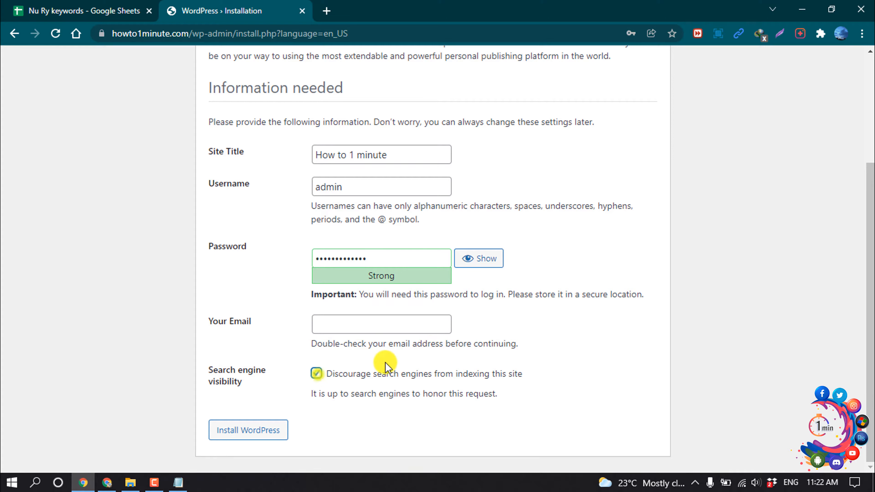
pyautogui.click(233, 436)
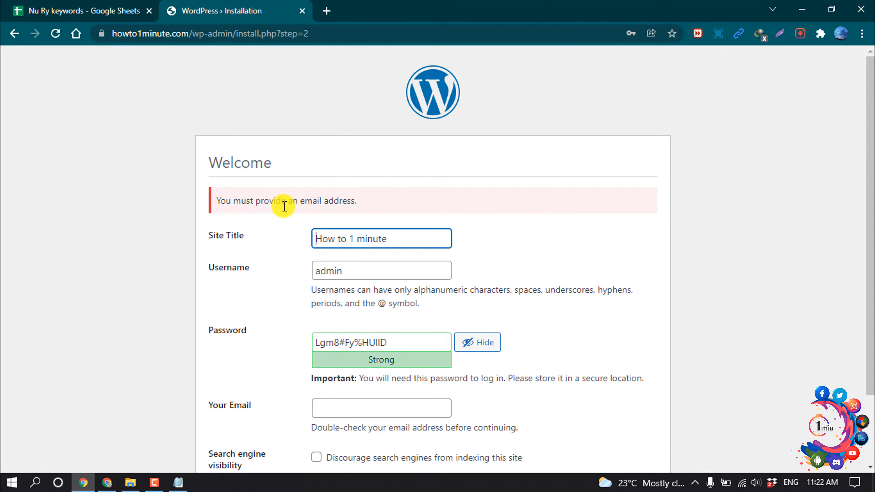
# Activate the empty email field in the WordPress installation form for entry.
pyautogui.scroll(-2, 283, 203)
pyautogui.click(333, 332)
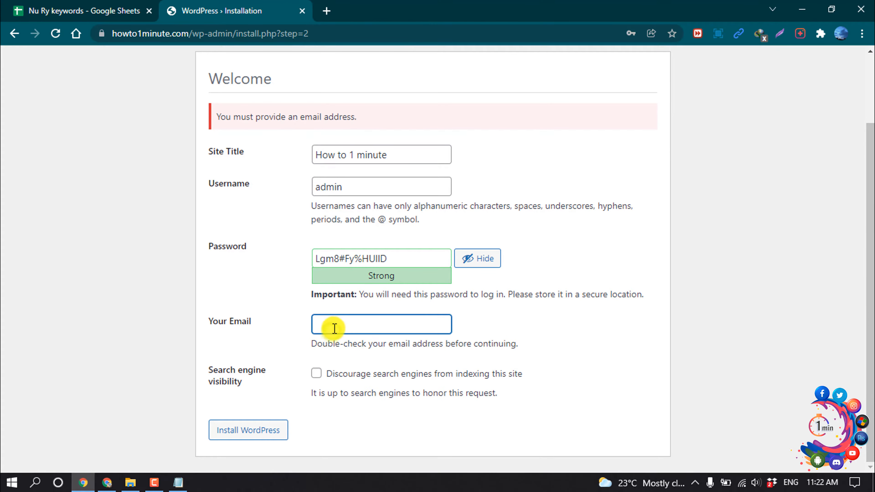